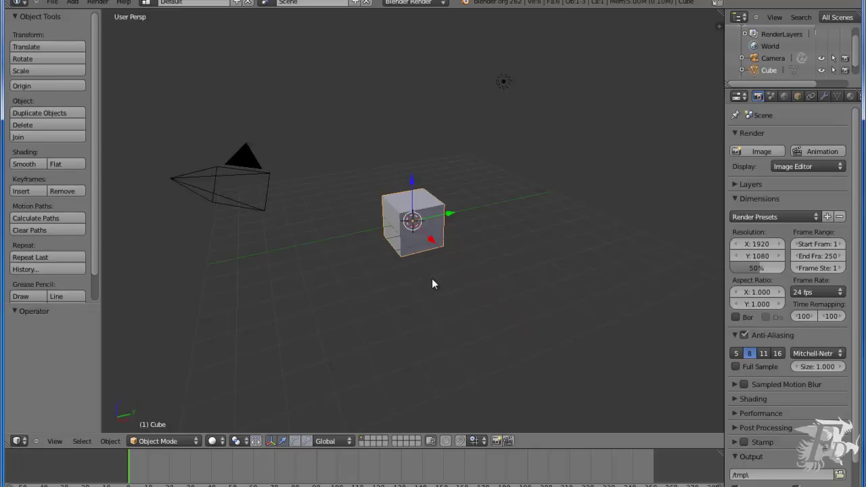
Delete the default cube and bring up the File > Import format list.
key(x)
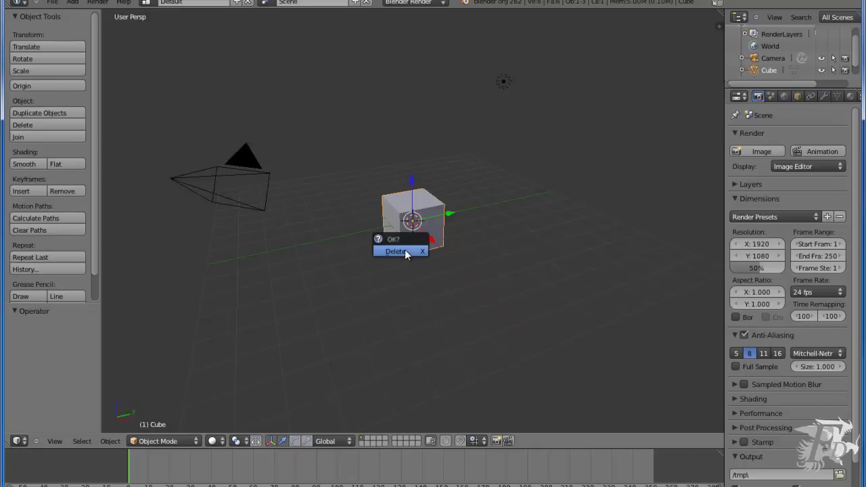
click(404, 252)
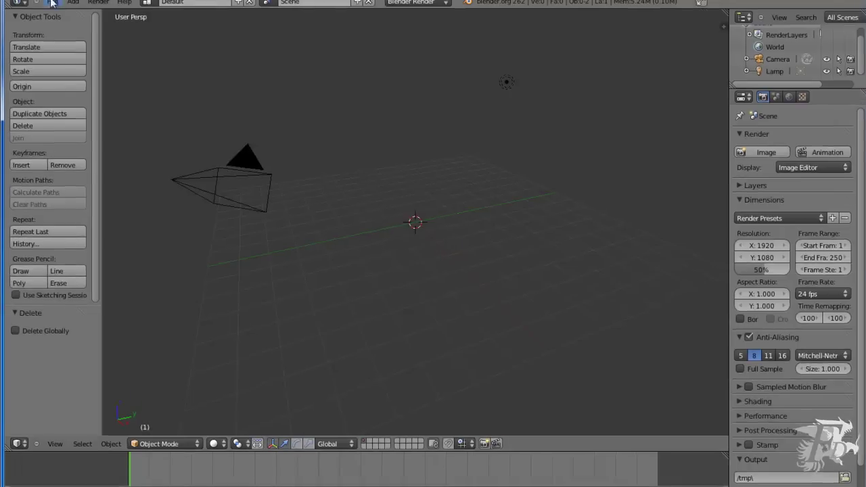
click(52, 3)
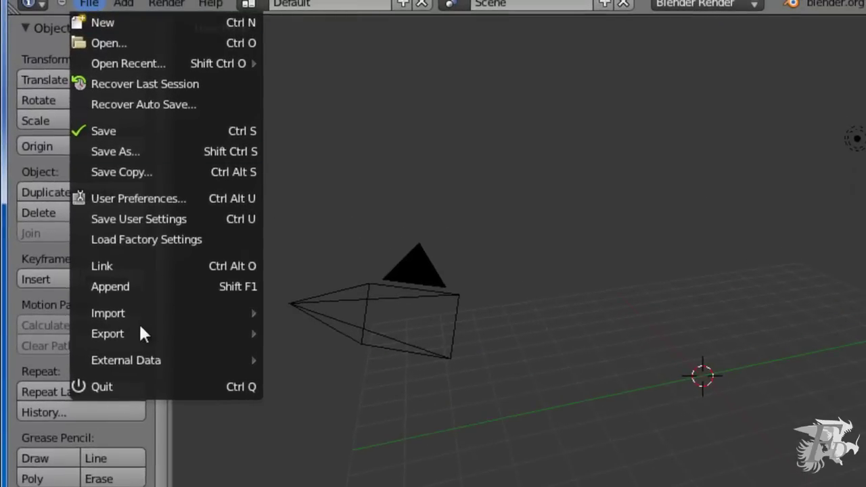
mouse_move(108, 312)
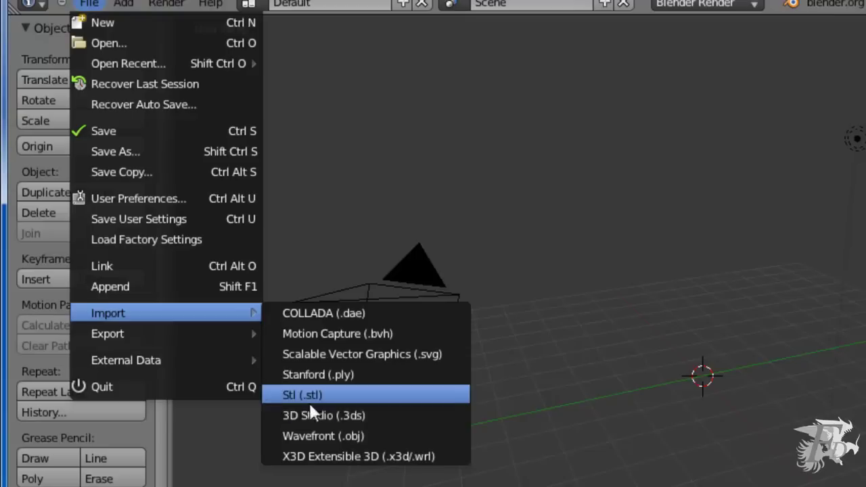
Import NeutronMan_HR.3ds from the modelos 3d folder as a 3D Studio (.3ds) file.
click(351, 419)
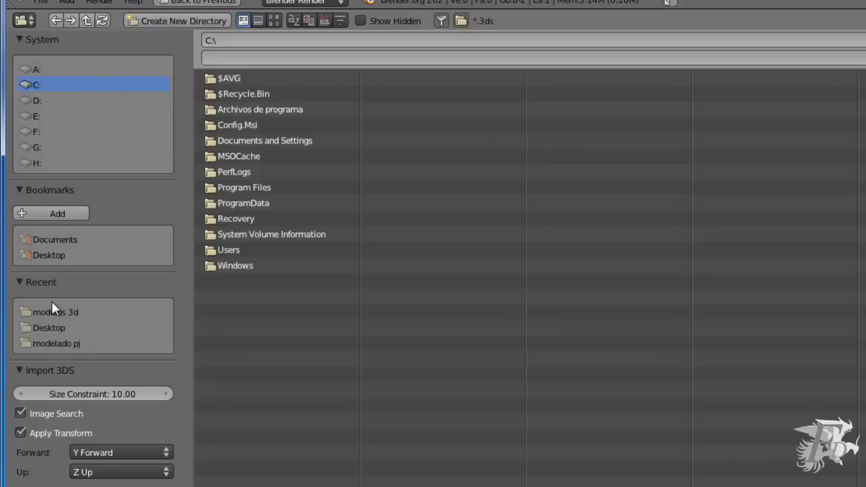
click(71, 312)
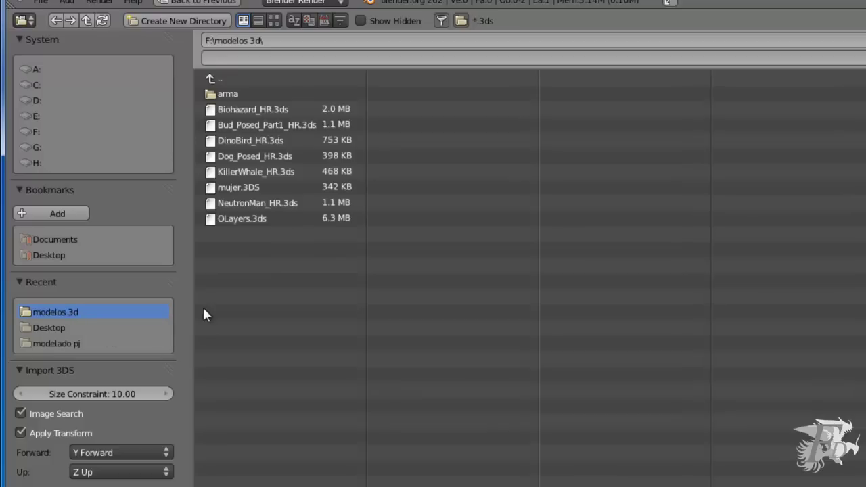
click(250, 205)
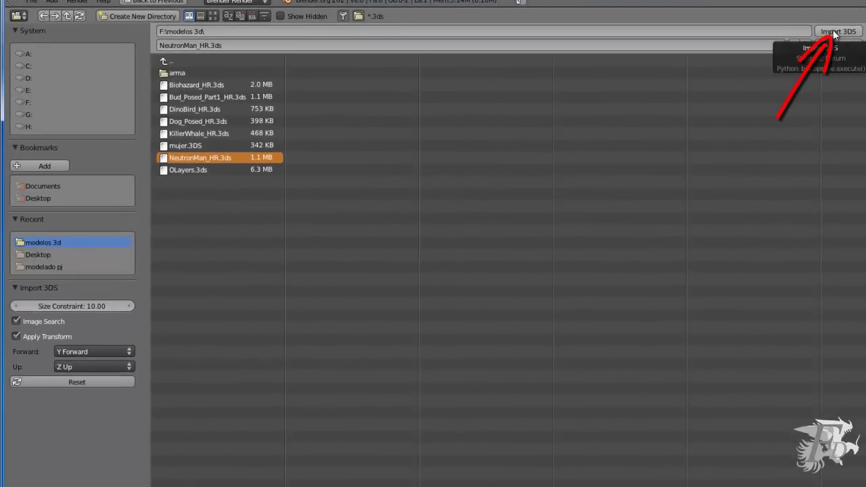
click(834, 34)
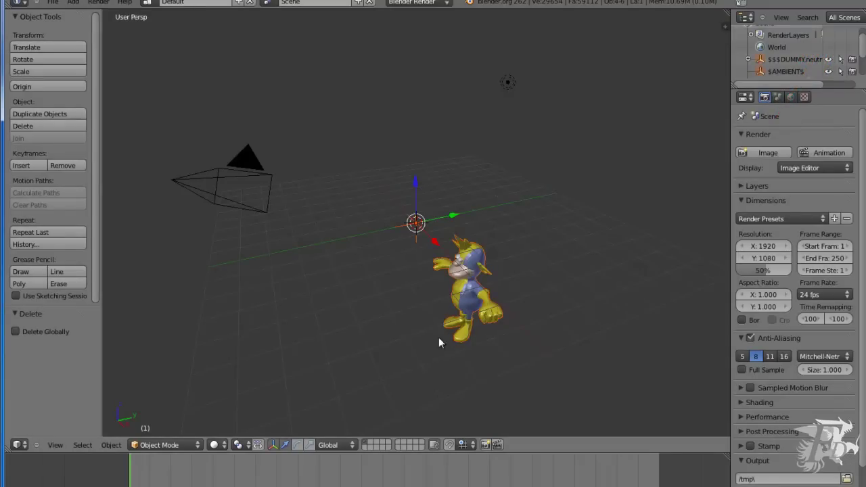
Raise the neutronman character along Z to 5.511 and frame it from the front.
right_click(466, 293)
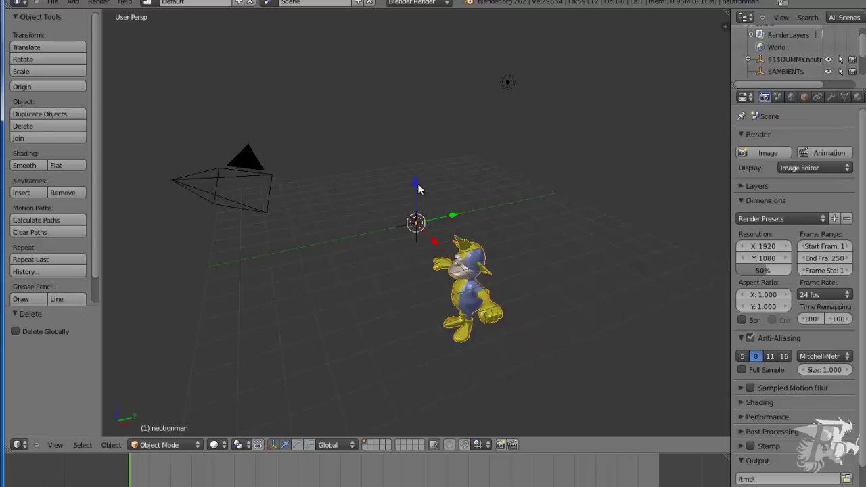
drag(417, 185, 412, 48)
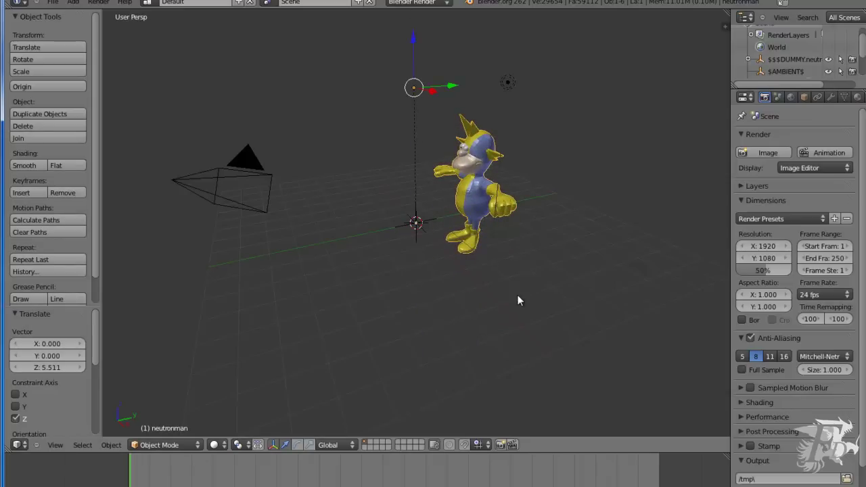
scroll(517, 300, up, 3)
scroll(556, 302, up, 1)
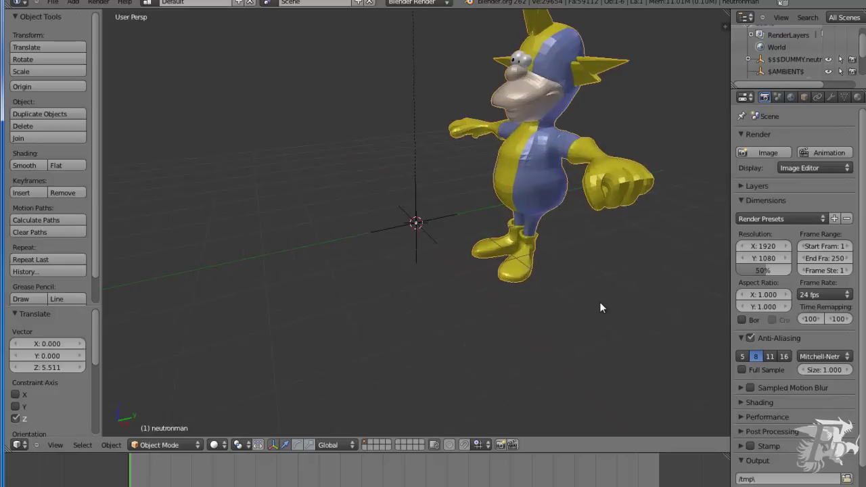
middle_drag(607, 282, 523, 327)
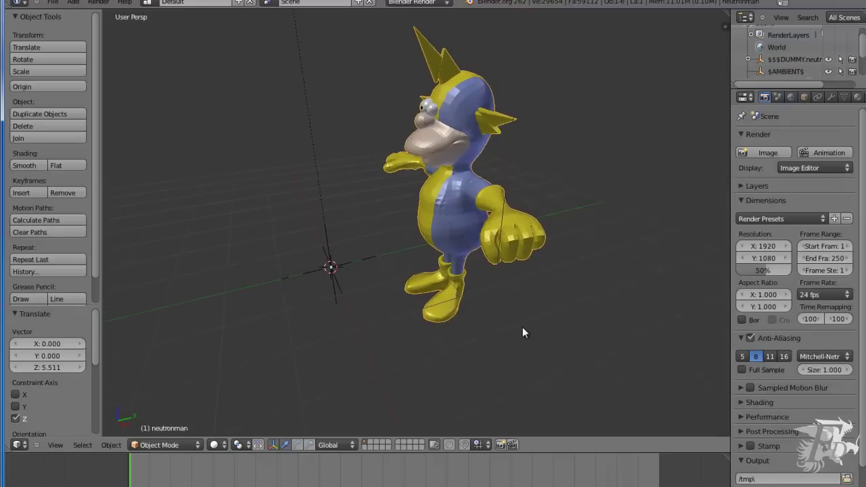
scroll(522, 326, up, 1)
shift+middle_drag(535, 312, 510, 330)
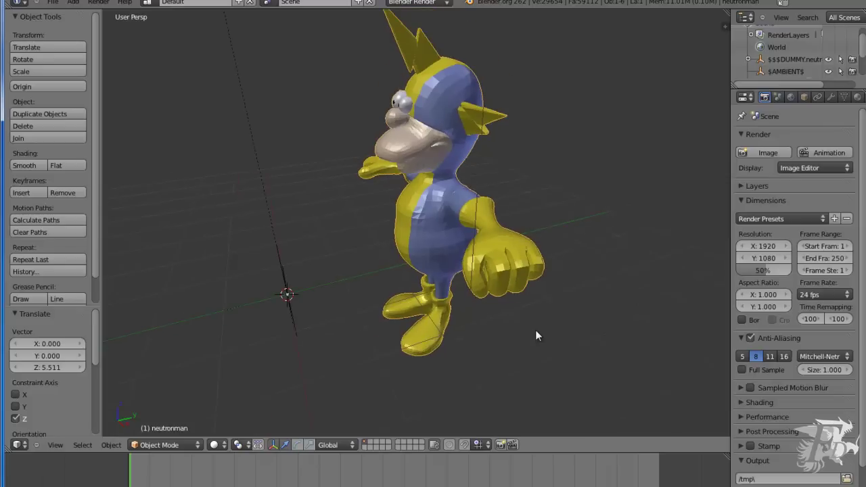
mouse_move(540, 326)
middle_down()
mouse_move(462, 343)
mouse_move(583, 311)
mouse_move(605, 290)
mouse_move(507, 329)
mouse_move(623, 311)
mouse_move(415, 336)
mouse_move(604, 315)
mouse_move(523, 327)
mouse_move(566, 315)
mouse_move(540, 318)
mouse_move(432, 264)
middle_up()
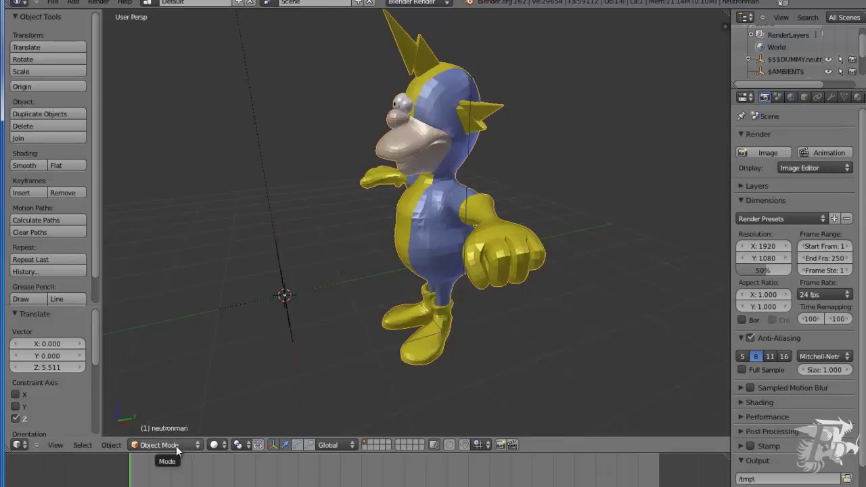
In Edit Mode, pull a left-foot toe vertex out along Y into a spike.
key(Tab)
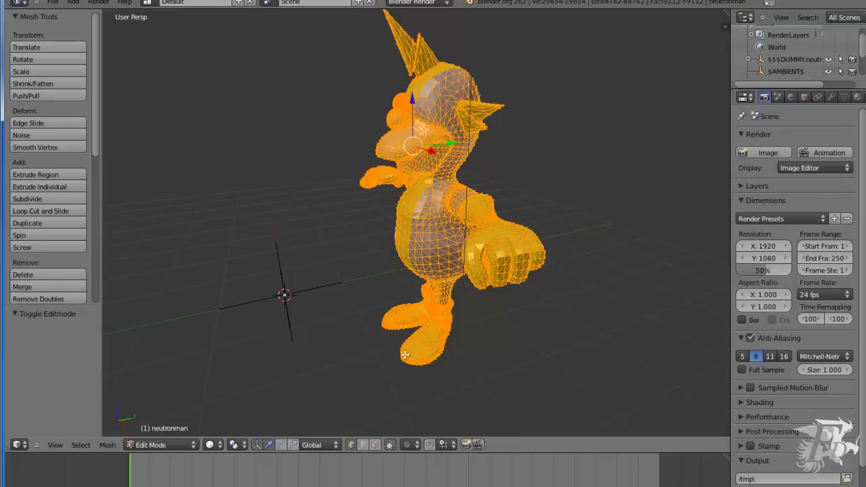
right_click(405, 355)
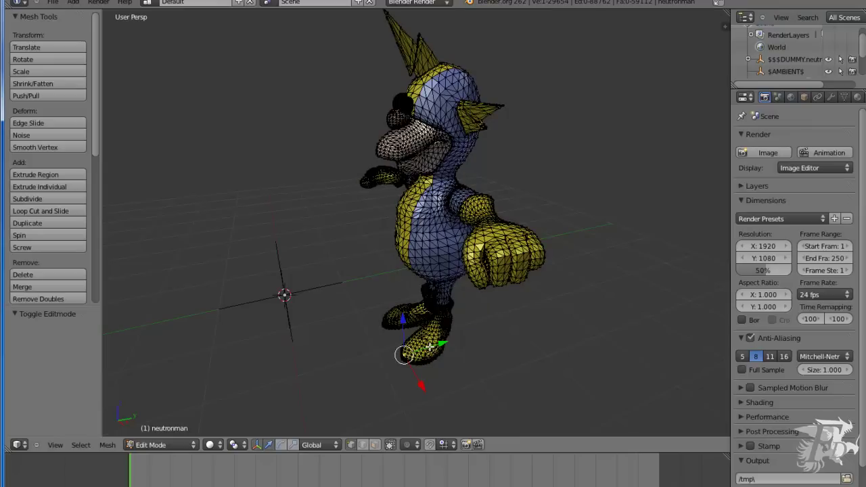
key(g)
key(y)
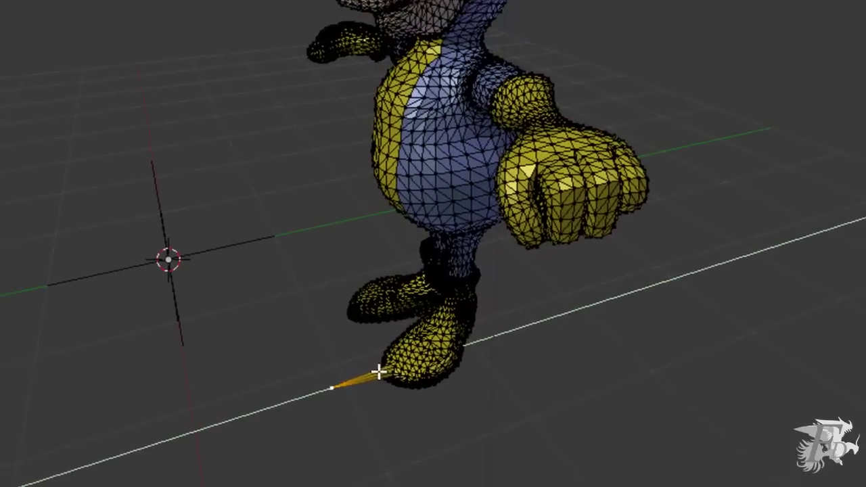
click(425, 436)
Zoom in on the feet, stretch the spike tip further, then undo that stretch.
scroll(426, 436, up, 1)
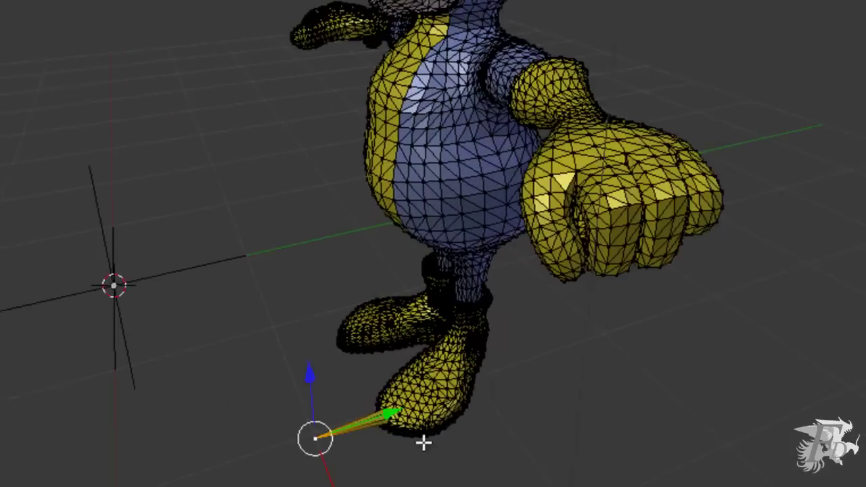
scroll(425, 436, up, 1)
scroll(425, 436, up, 2)
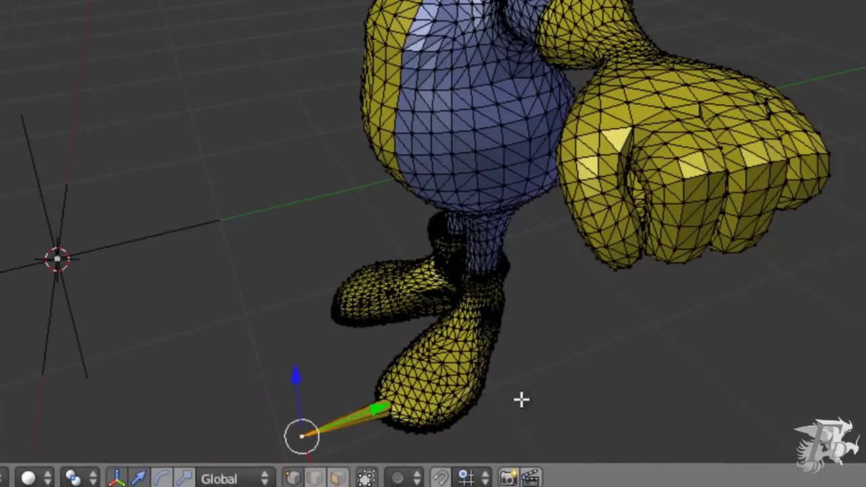
shift+middle_drag(534, 257, 548, 129)
scroll(537, 215, up, 2)
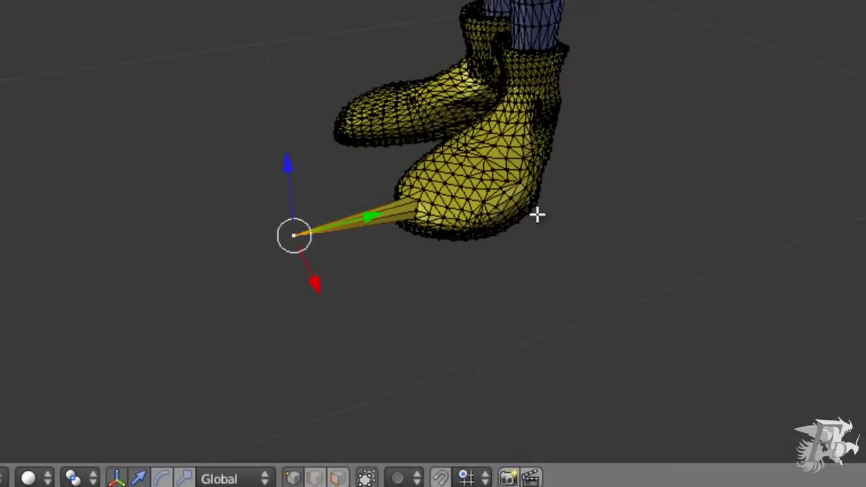
scroll(537, 215, up, 3)
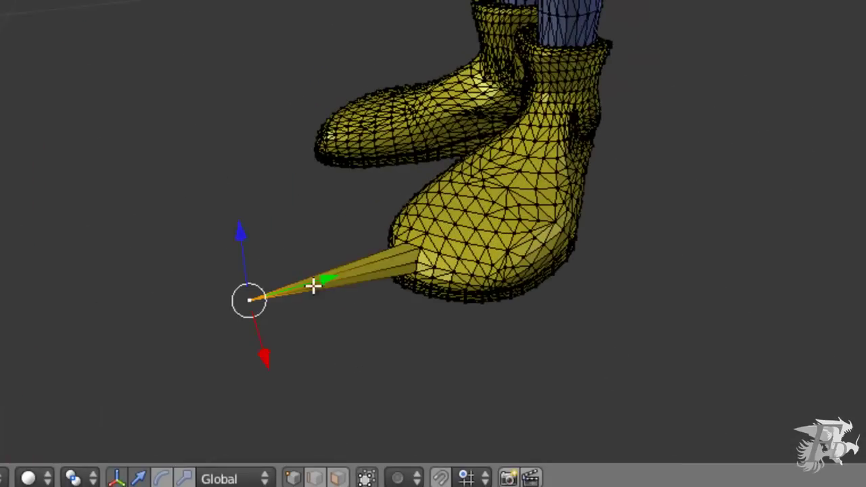
mouse_move(313, 283)
mouse_down()
mouse_move(365, 269)
mouse_move(345, 287)
mouse_move(418, 257)
mouse_move(367, 263)
mouse_move(347, 290)
mouse_up()
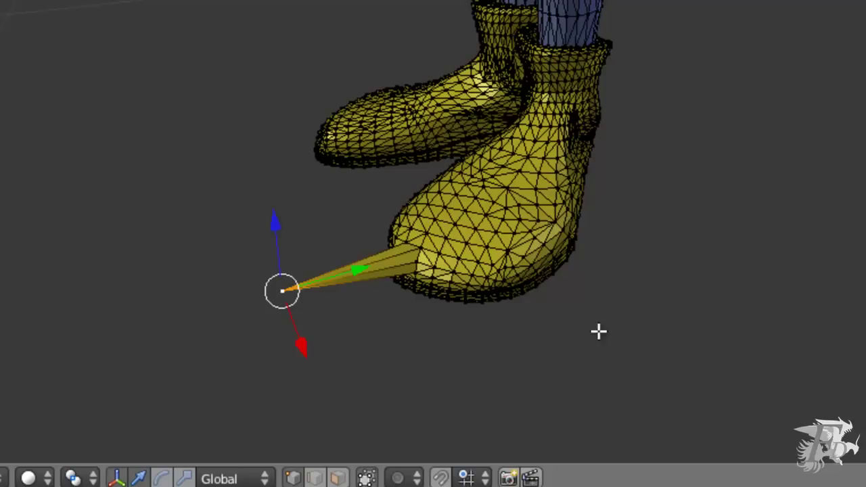
key(ctrl+z)
key(ctrl+z)
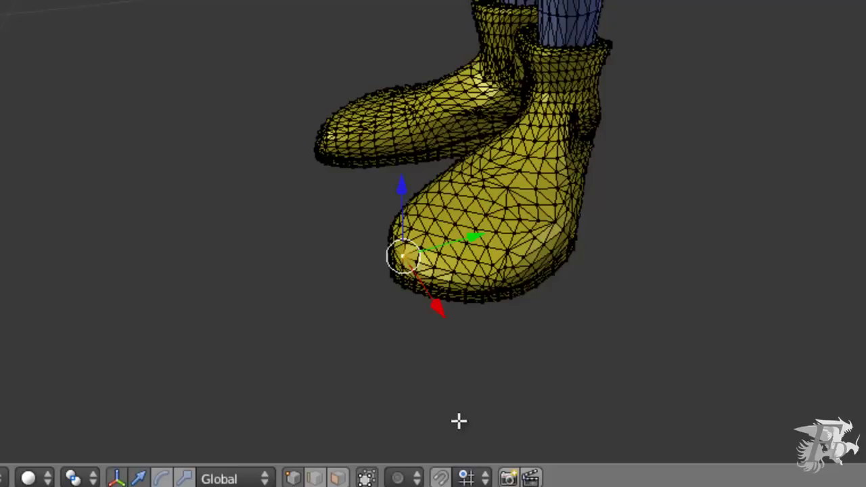
Enable proportional editing with Smooth falloff and shift the boots further right in view.
key(o)
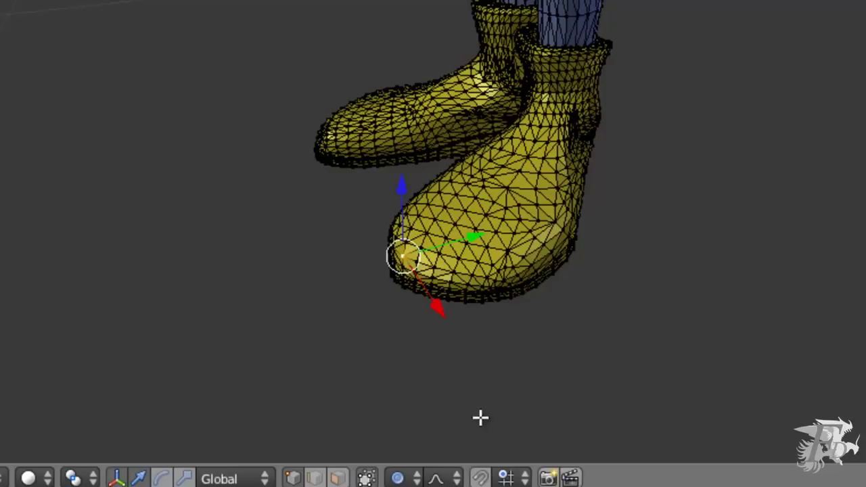
click(413, 479)
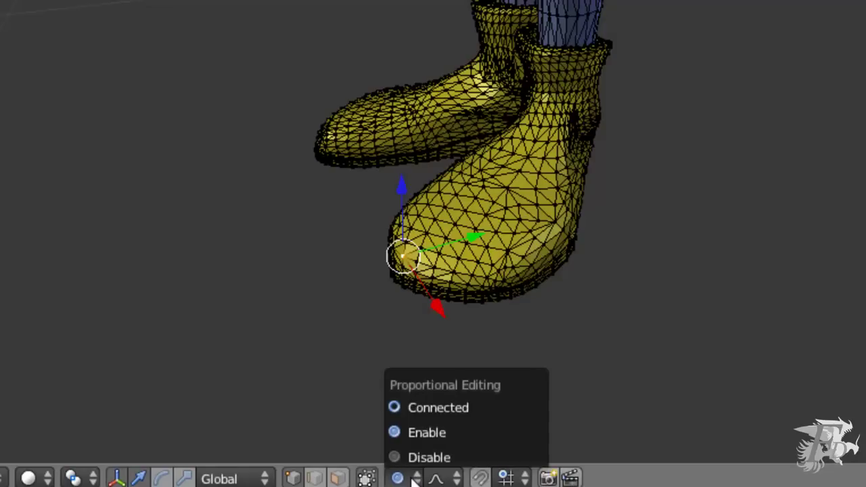
click(428, 431)
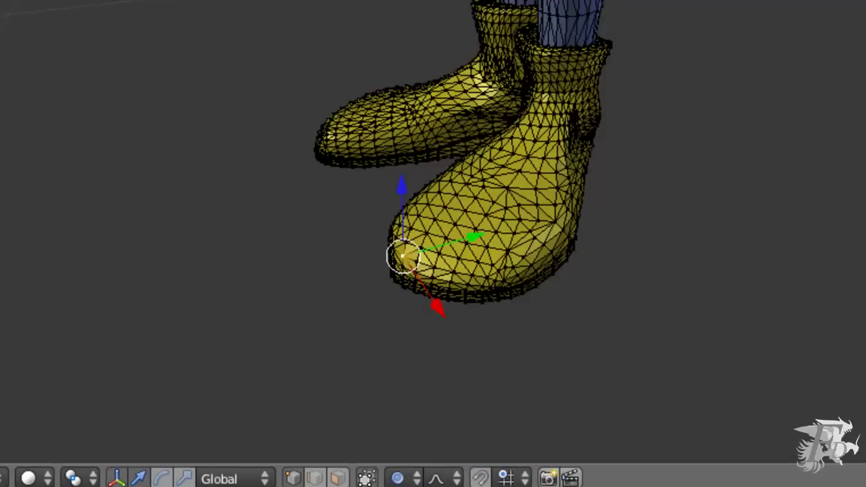
click(453, 479)
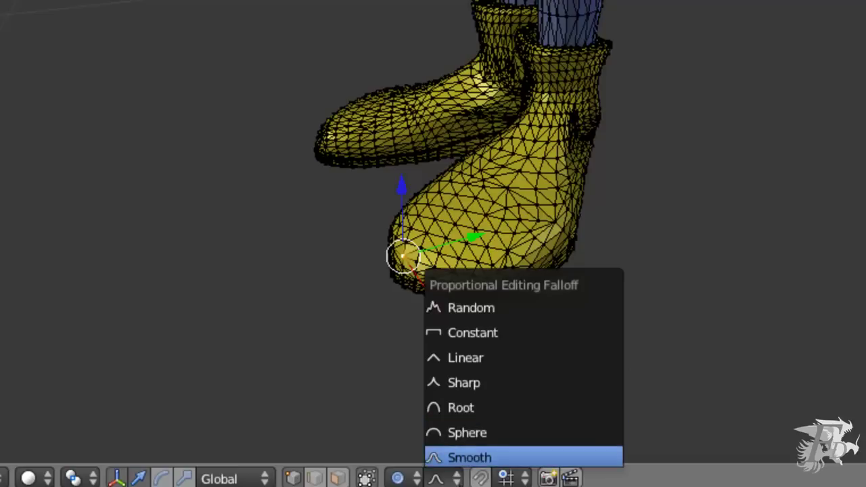
click(460, 458)
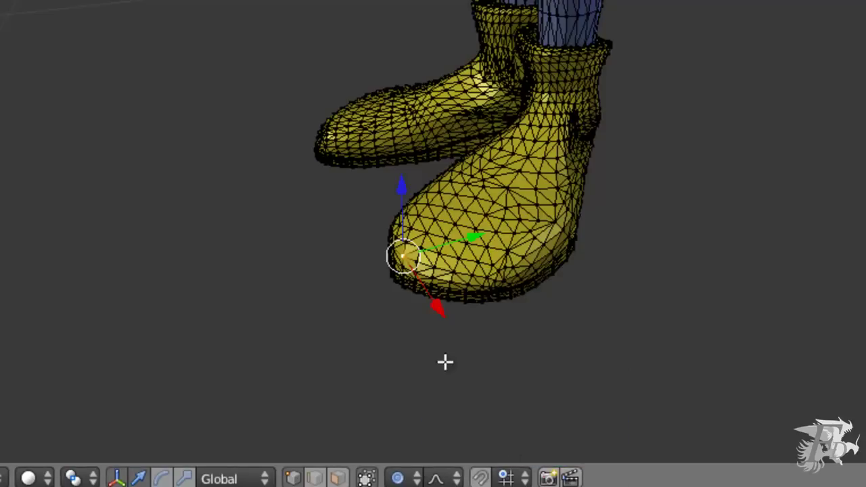
shift+middle_drag(293, 155, 318, 158)
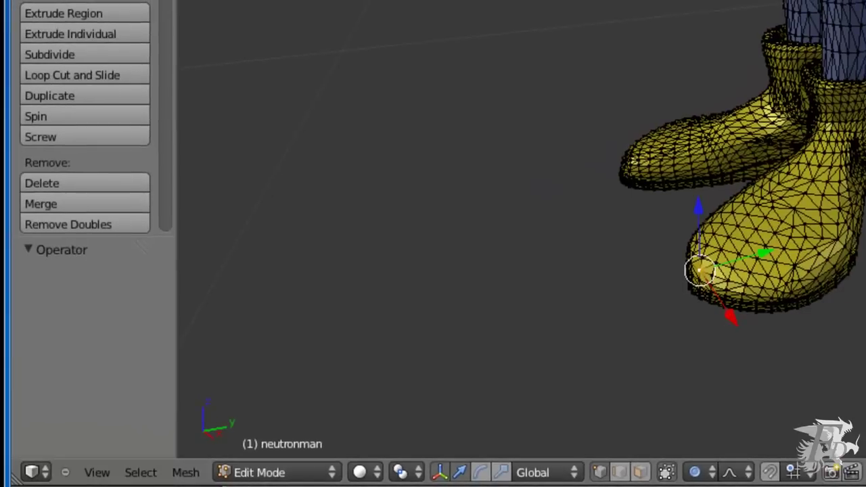
Browse the Mesh menu's Proportional Editing and Proportional Editing Falloff options.
click(186, 473)
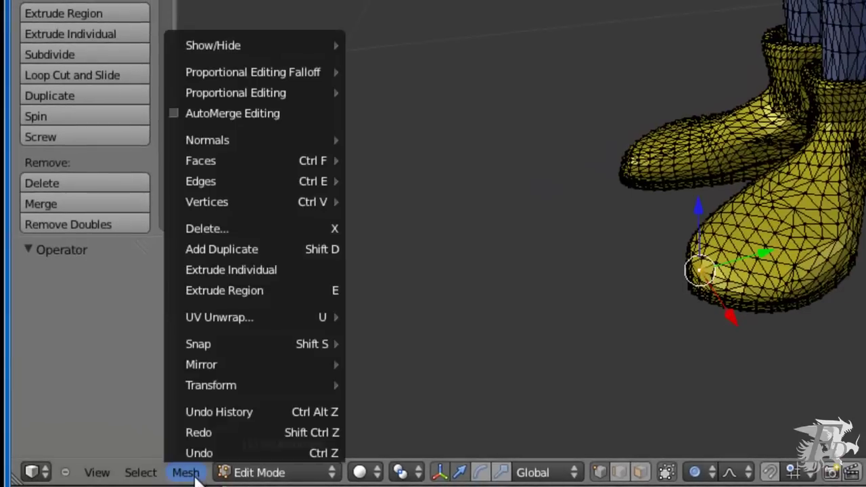
mouse_move(235, 92)
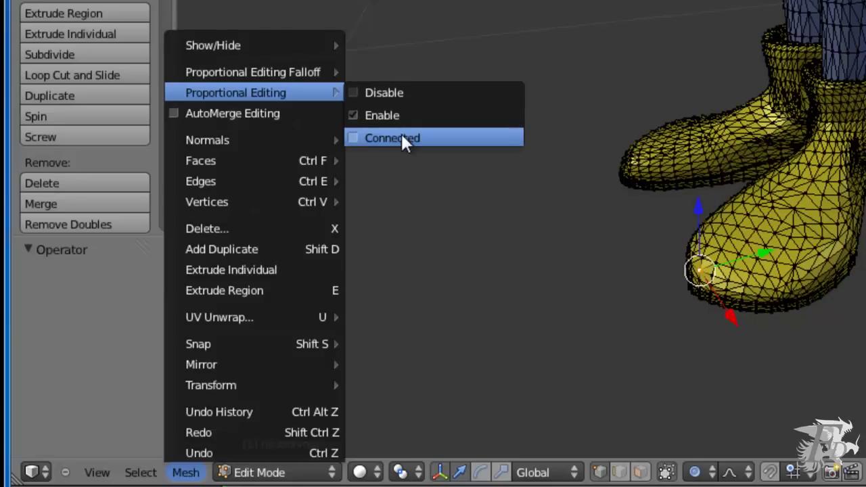
click(401, 138)
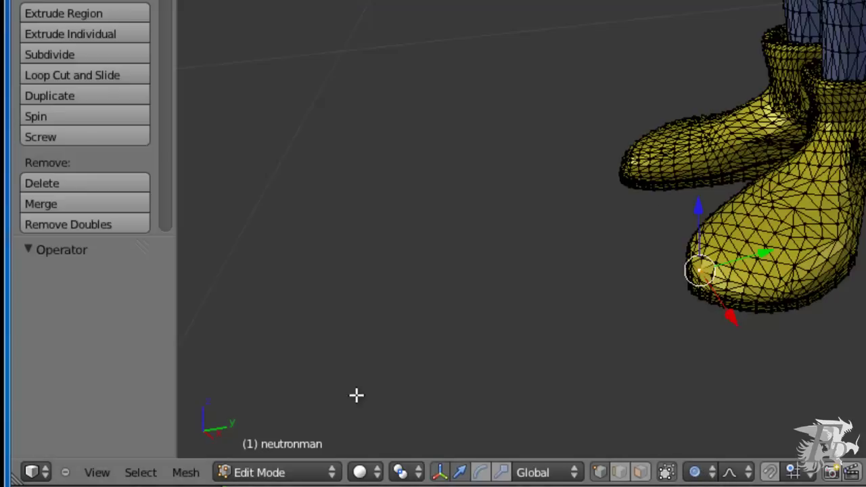
click(198, 477)
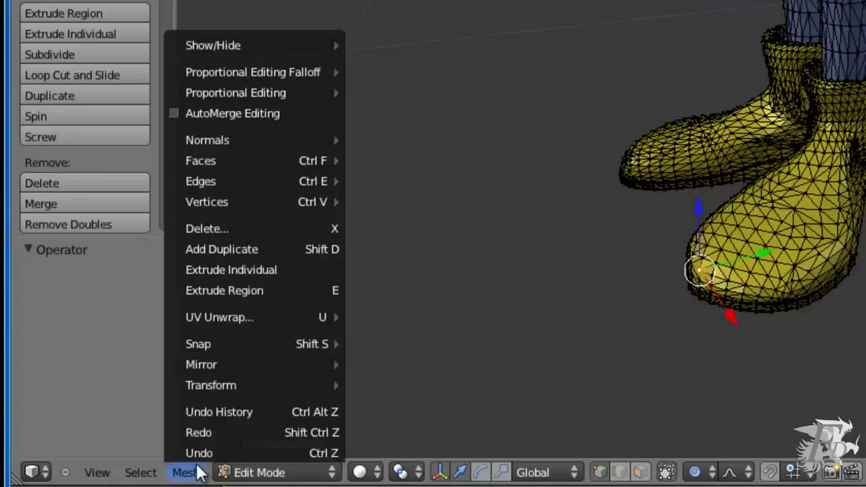
mouse_move(253, 72)
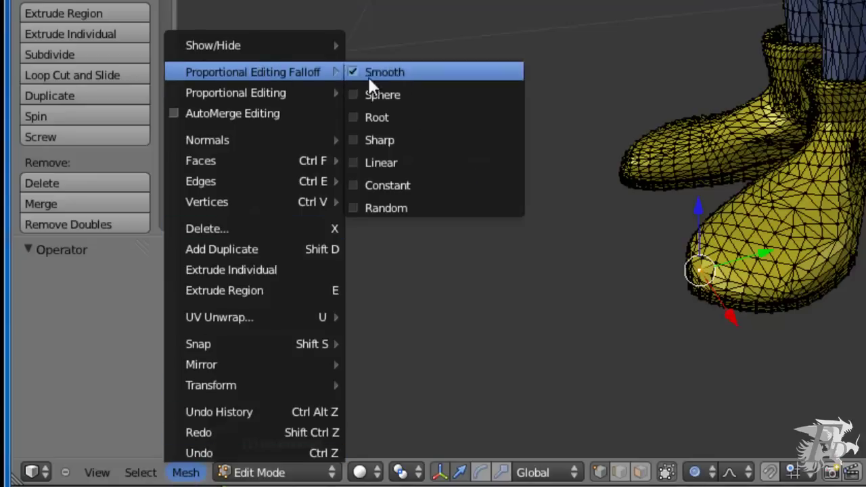
click(380, 140)
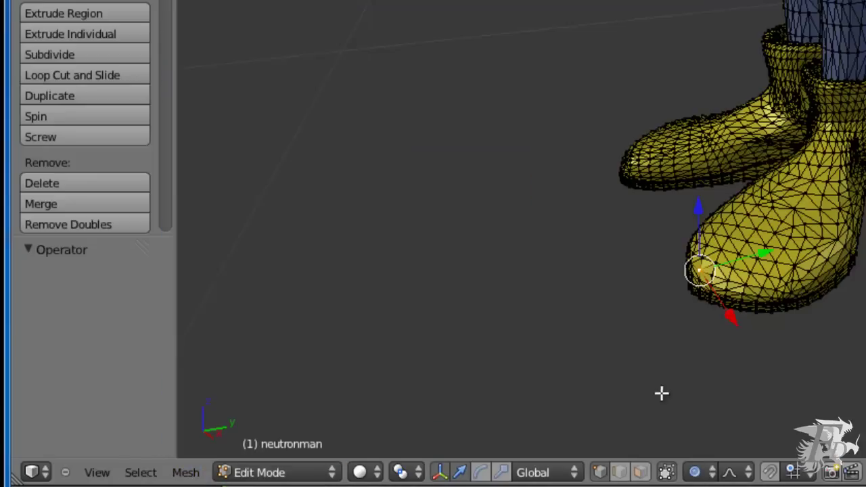
click(749, 477)
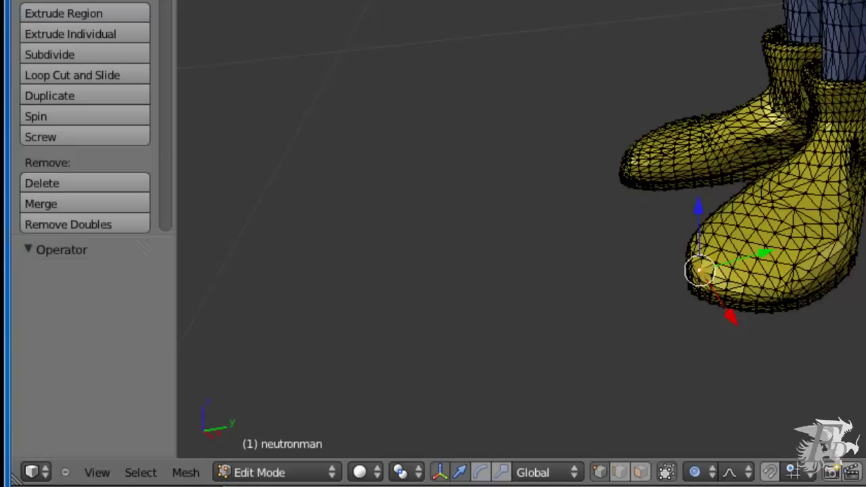
click(712, 474)
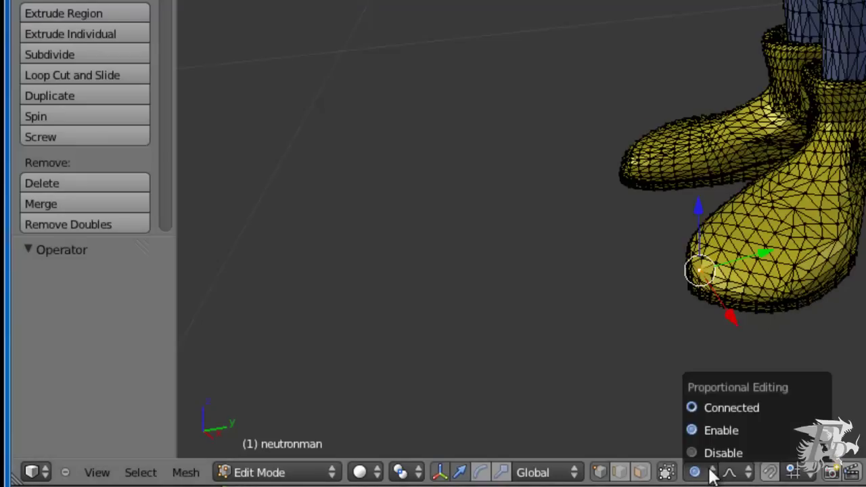
click(722, 429)
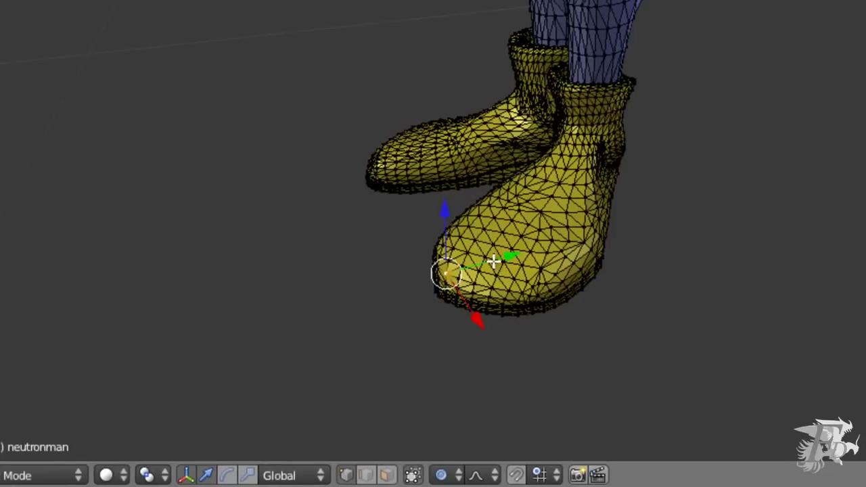
key(g)
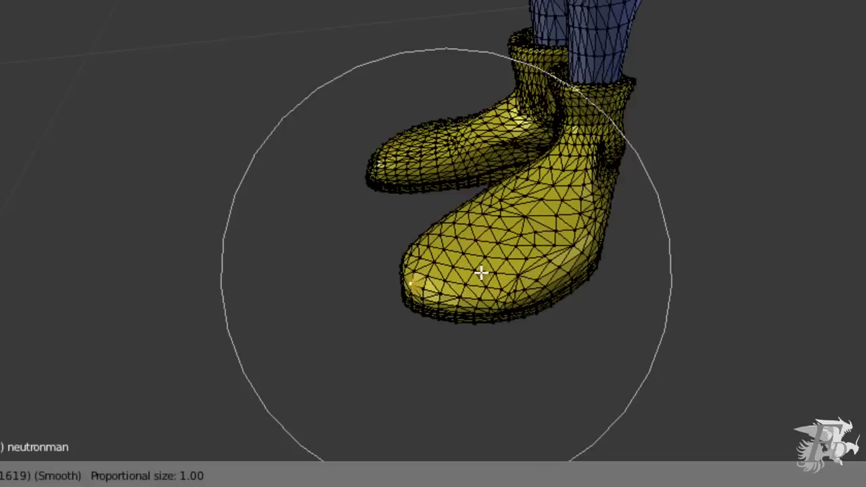
scroll(480, 272, down, 1)
scroll(480, 272, up, 1)
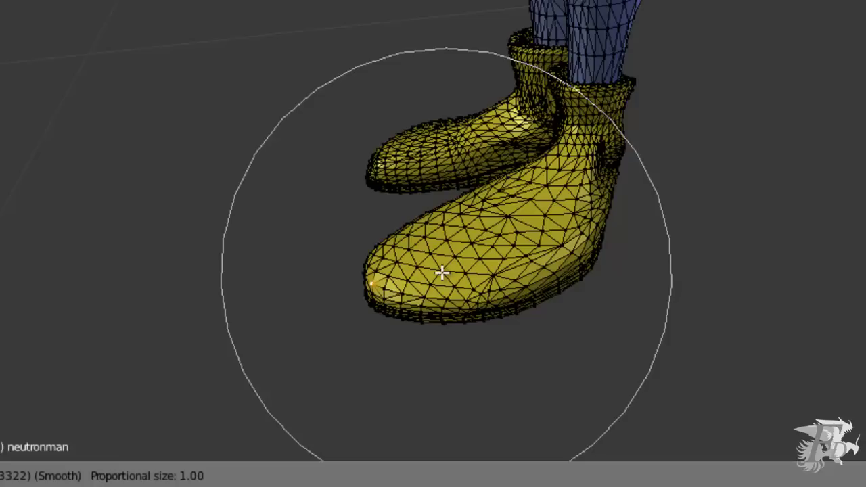
scroll(441, 273, down, 2)
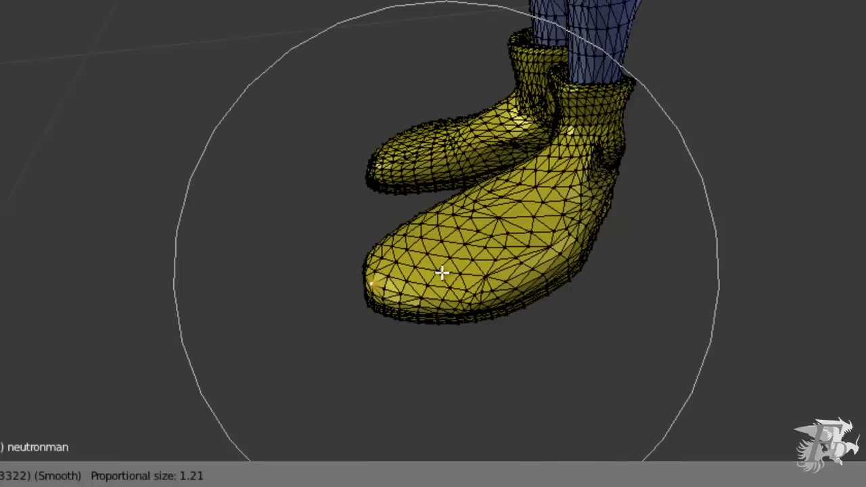
scroll(441, 272, up, 2)
scroll(441, 273, up, 1)
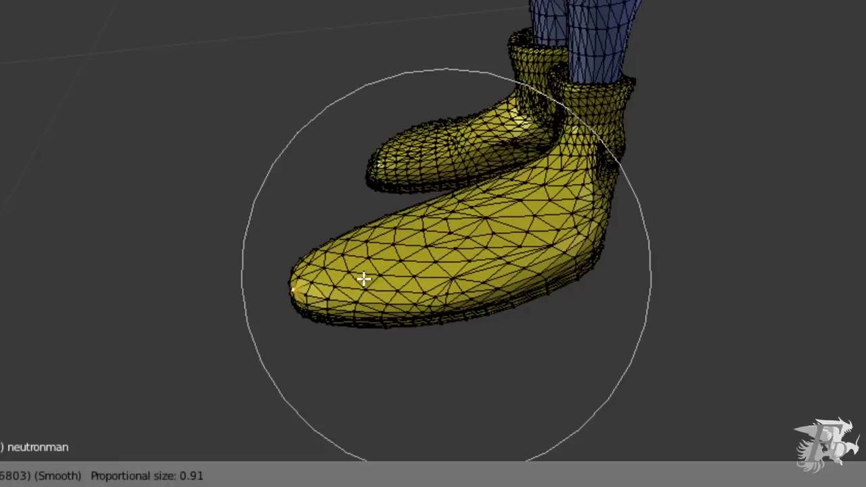
scroll(363, 279, down, 1)
scroll(363, 279, down, 2)
scroll(363, 279, up, 1)
scroll(363, 279, up, 1)
scroll(364, 279, up, 2)
scroll(363, 279, up, 3)
scroll(363, 278, up, 2)
scroll(363, 279, up, 1)
scroll(363, 279, up, 2)
scroll(364, 279, up, 1)
scroll(364, 279, up, 2)
scroll(364, 279, up, 2)
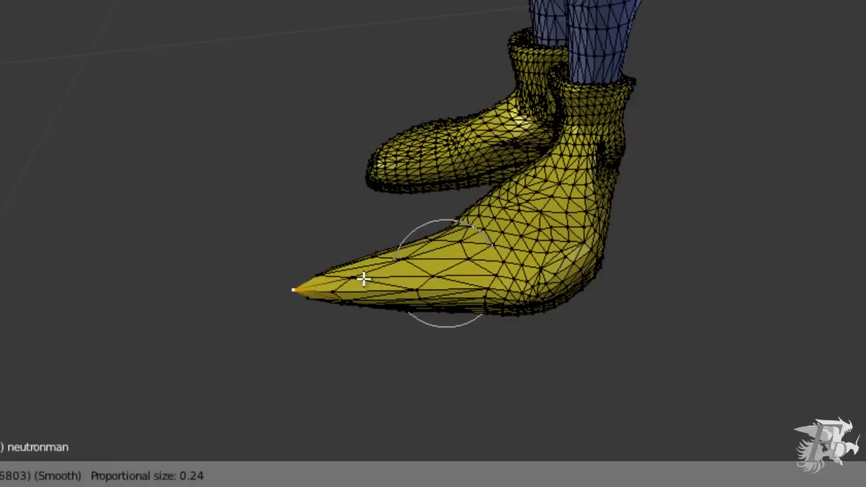
scroll(363, 279, down, 2)
scroll(363, 278, down, 2)
scroll(363, 279, down, 2)
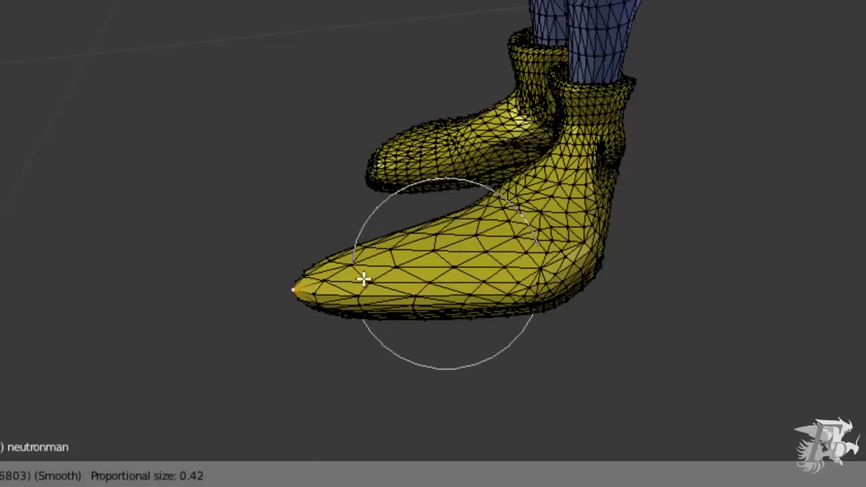
scroll(363, 278, down, 2)
scroll(363, 278, down, 1)
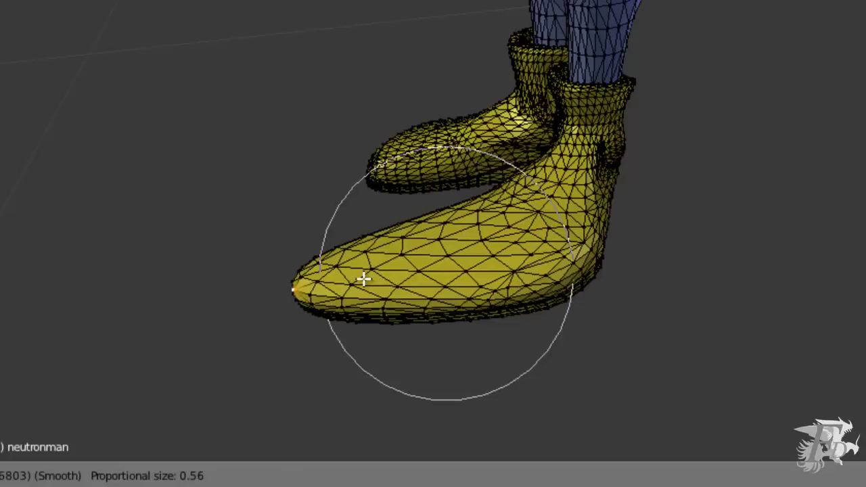
scroll(364, 279, down, 1)
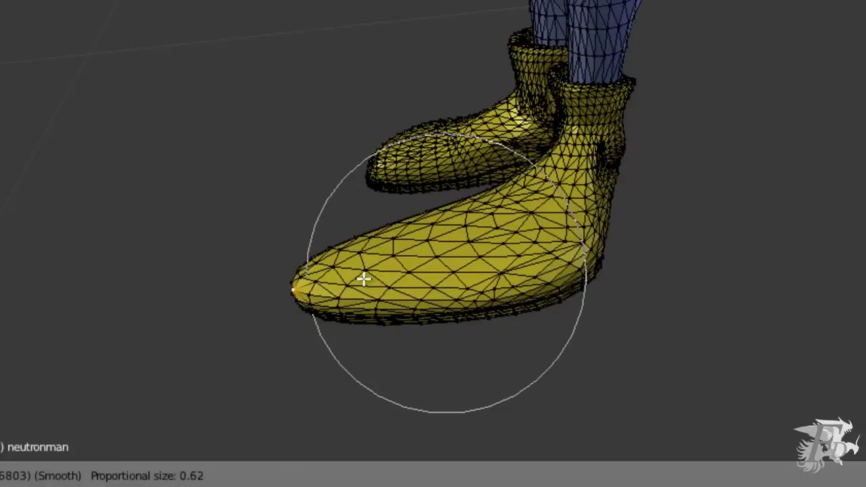
scroll(363, 278, down, 2)
scroll(363, 279, up, 2)
scroll(363, 278, up, 1)
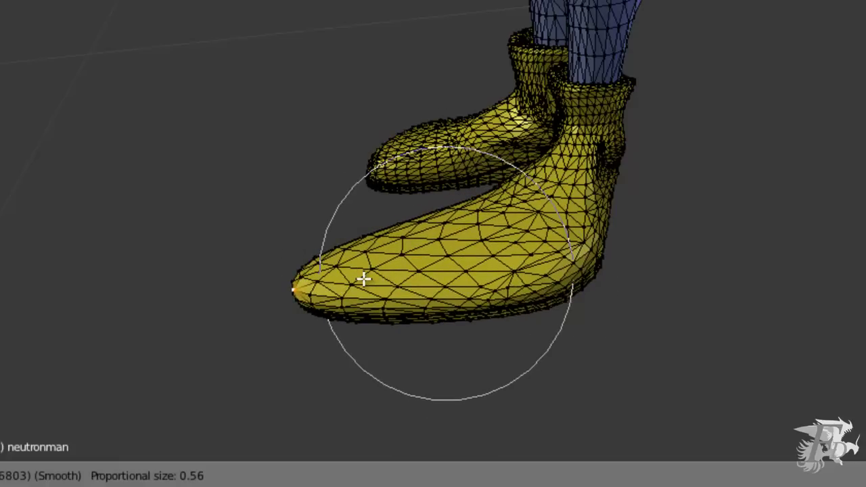
scroll(363, 279, up, 2)
scroll(363, 278, down, 1)
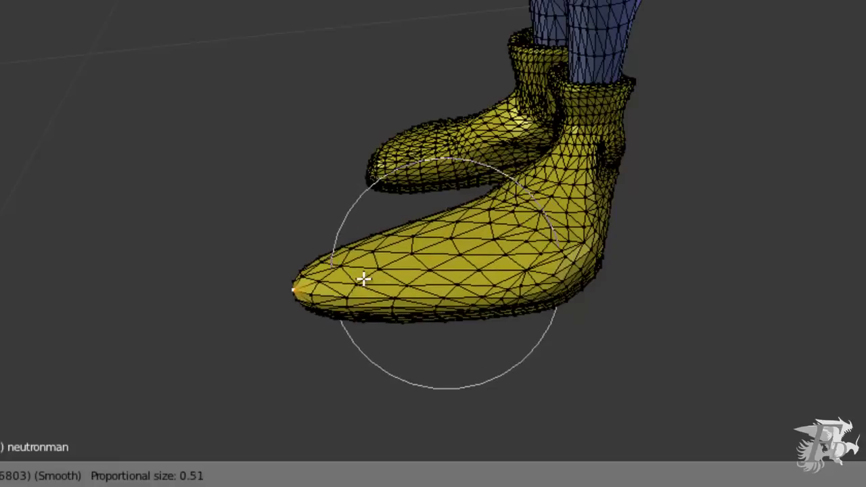
scroll(363, 278, down, 3)
scroll(363, 278, up, 2)
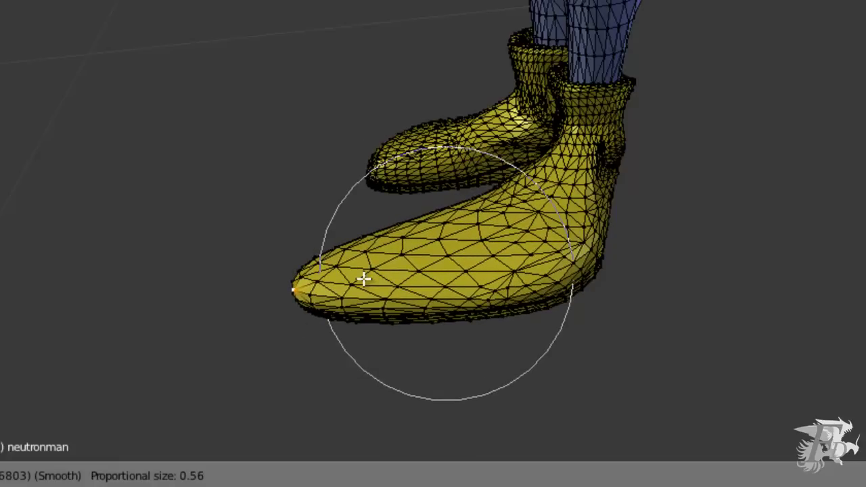
scroll(364, 278, down, 2)
scroll(364, 278, down, 2)
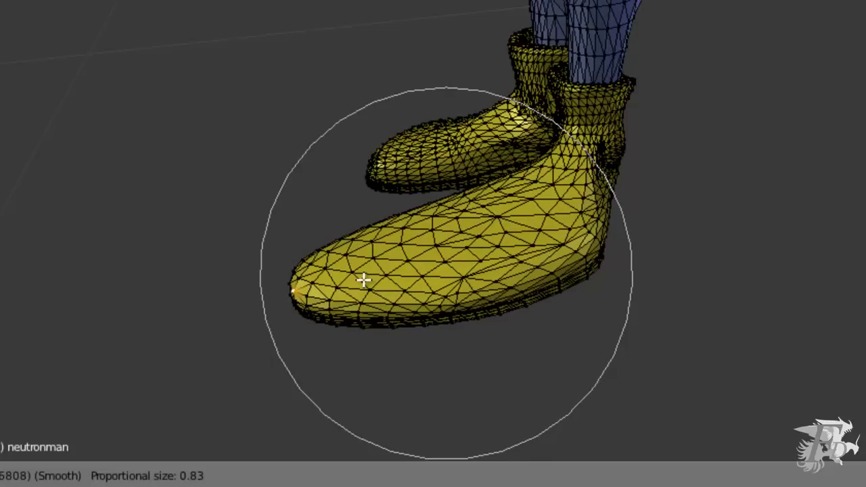
scroll(363, 280, up, 2)
scroll(363, 280, up, 1)
scroll(363, 279, up, 2)
scroll(364, 280, down, 1)
scroll(364, 280, down, 3)
scroll(363, 280, down, 1)
scroll(363, 279, up, 2)
scroll(363, 280, up, 2)
scroll(363, 279, up, 2)
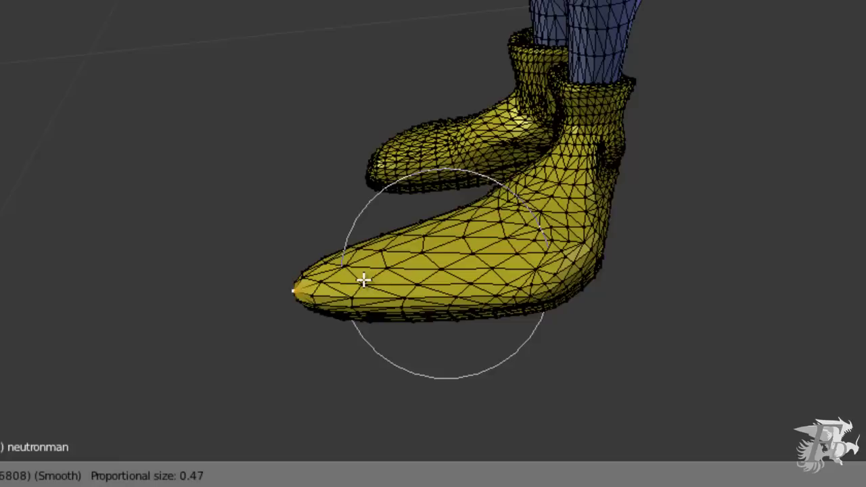
scroll(363, 280, up, 2)
scroll(364, 279, down, 1)
scroll(363, 279, down, 3)
scroll(363, 280, down, 1)
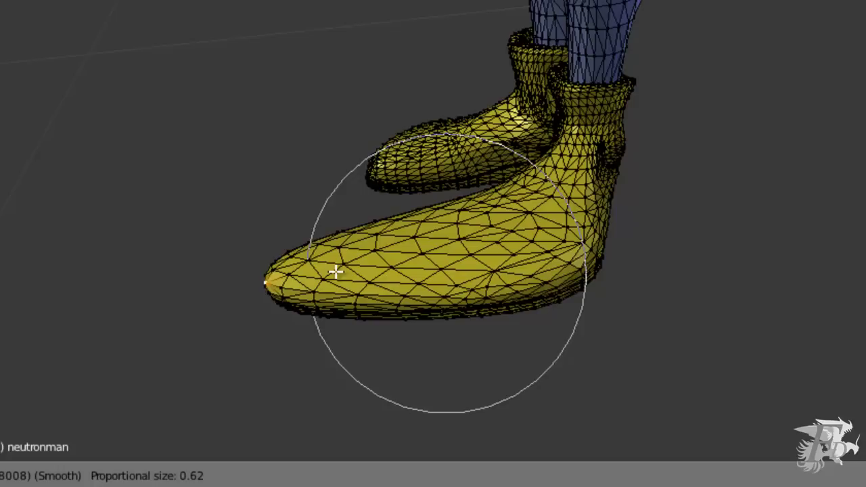
key(Escape)
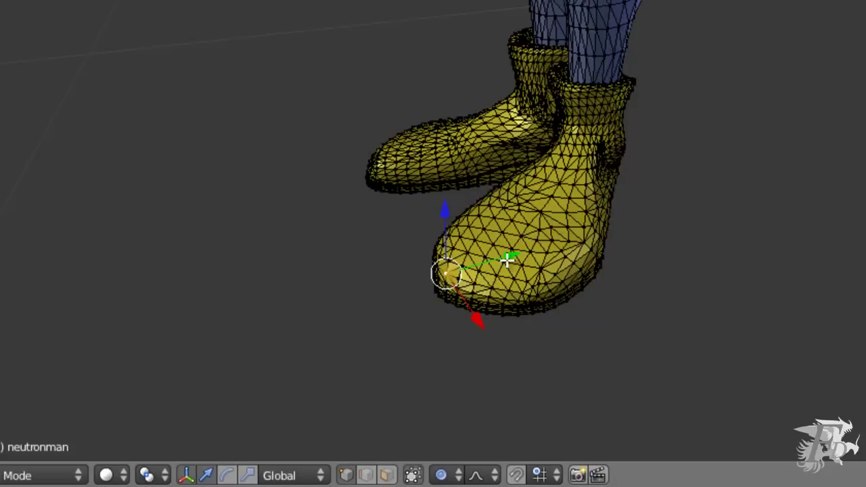
Stretch the front boot toe forward along Y into a tapered tip, tuning the proportional size.
drag(505, 259, 397, 303)
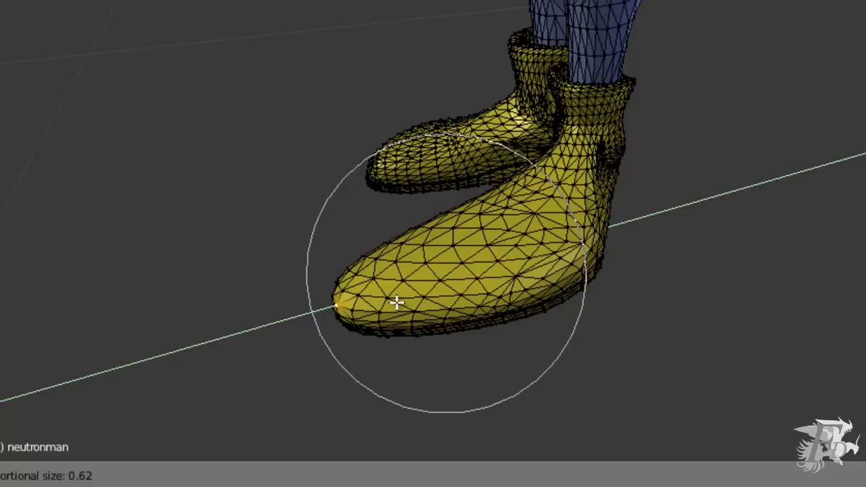
drag(395, 313, 407, 306)
scroll(407, 306, up, 2)
scroll(407, 306, down, 1)
scroll(407, 306, down, 3)
scroll(407, 306, down, 2)
scroll(407, 306, up, 2)
scroll(407, 306, up, 3)
scroll(407, 306, up, 1)
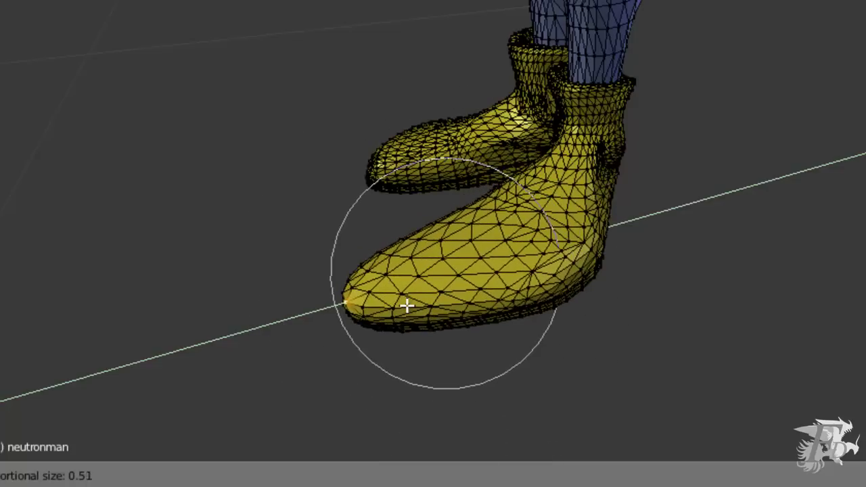
scroll(407, 306, down, 3)
scroll(406, 306, down, 1)
scroll(406, 306, down, 1)
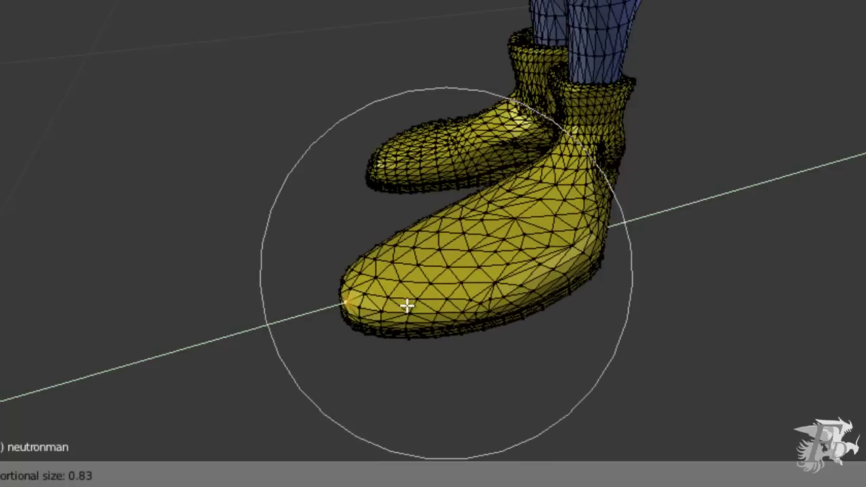
scroll(407, 306, up, 2)
scroll(407, 305, down, 1)
scroll(407, 306, up, 2)
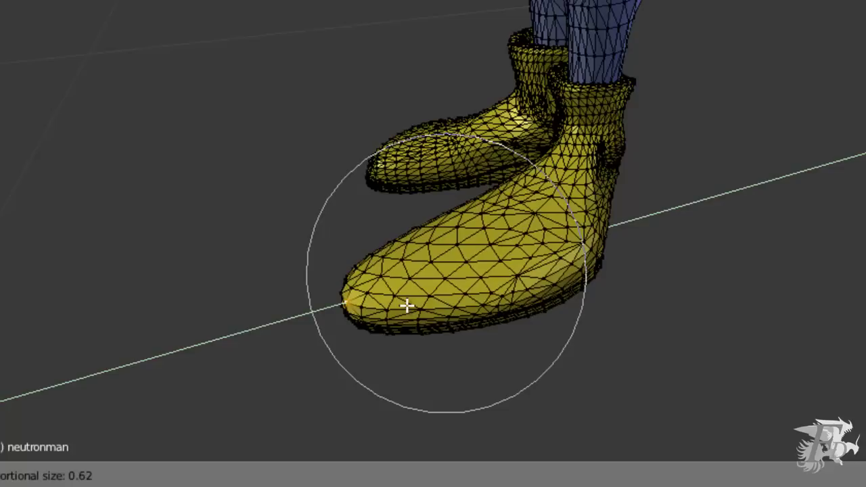
scroll(407, 305, up, 2)
scroll(406, 306, down, 1)
scroll(407, 306, down, 1)
scroll(406, 305, up, 2)
click(407, 306)
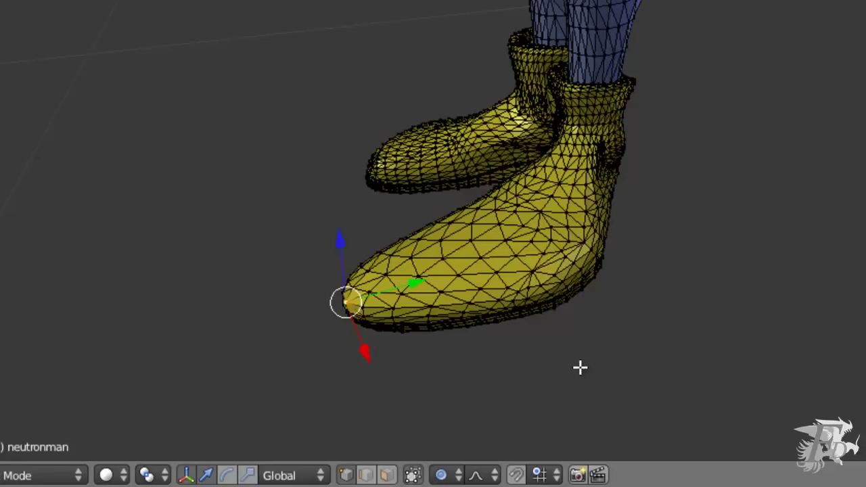
Undo the toe stretch, switch the falloff to Constant, and cancel a trial move.
key(ctrl+z)
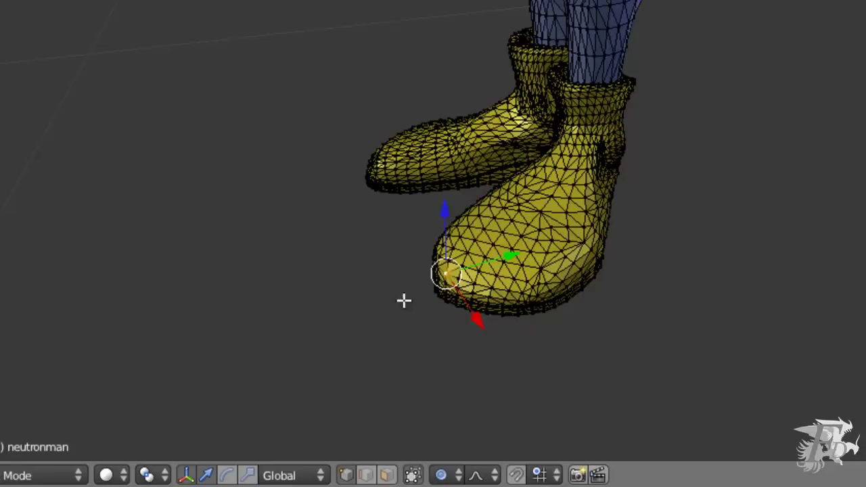
click(497, 477)
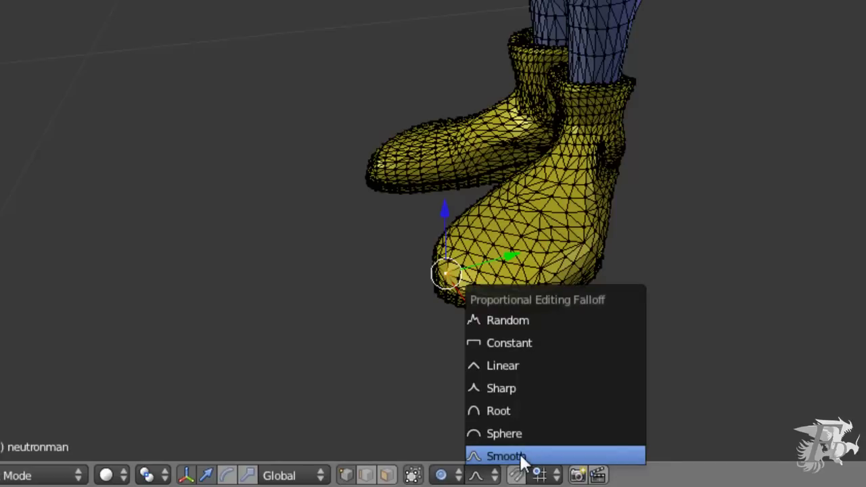
click(527, 342)
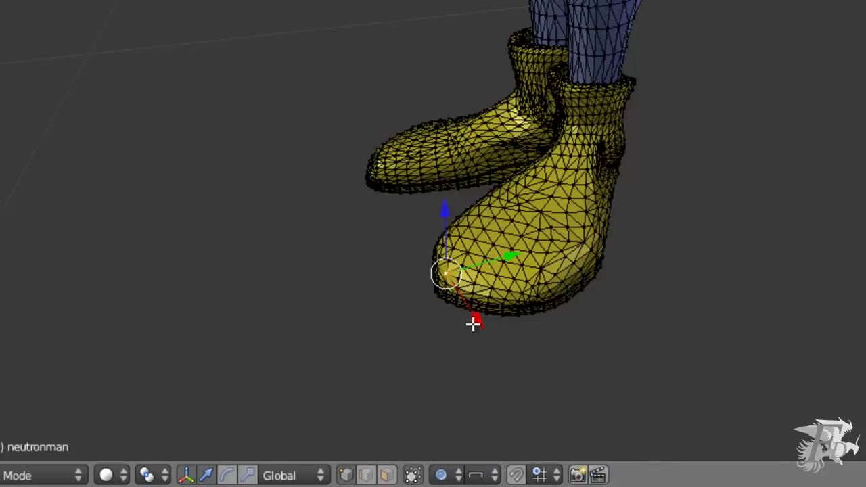
key(g)
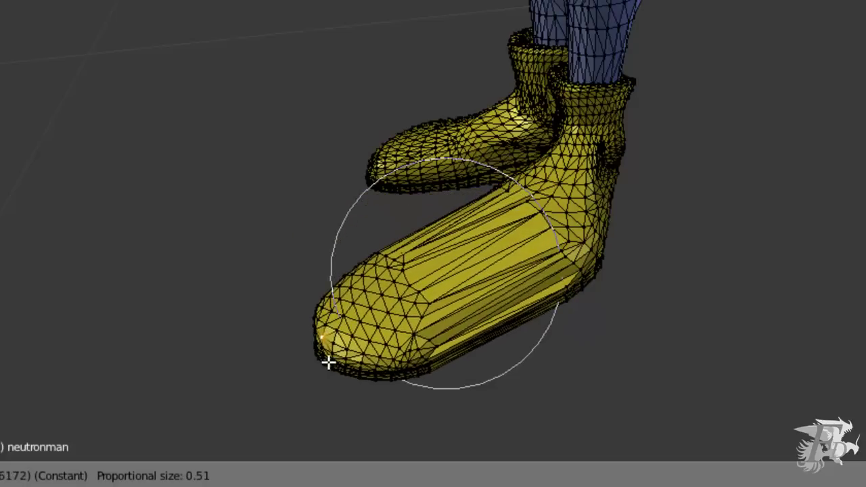
right_click(368, 330)
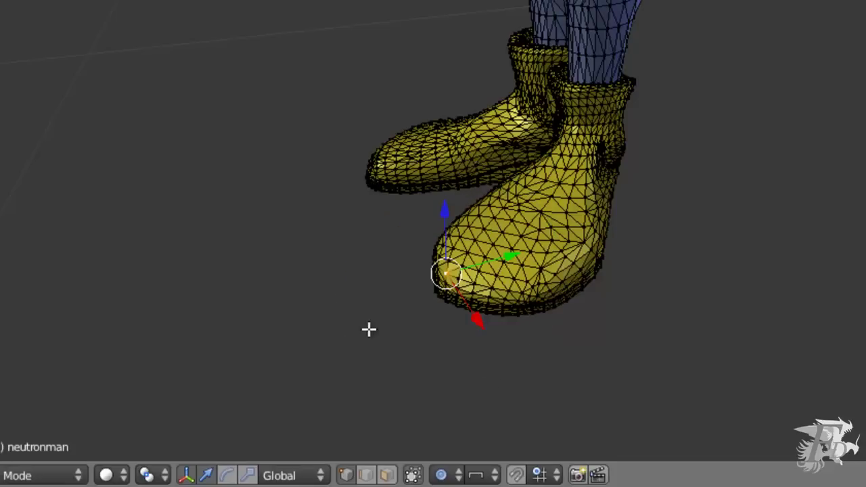
Switch the falloff to Linear and cancel a trial toe move with Esc.
click(491, 475)
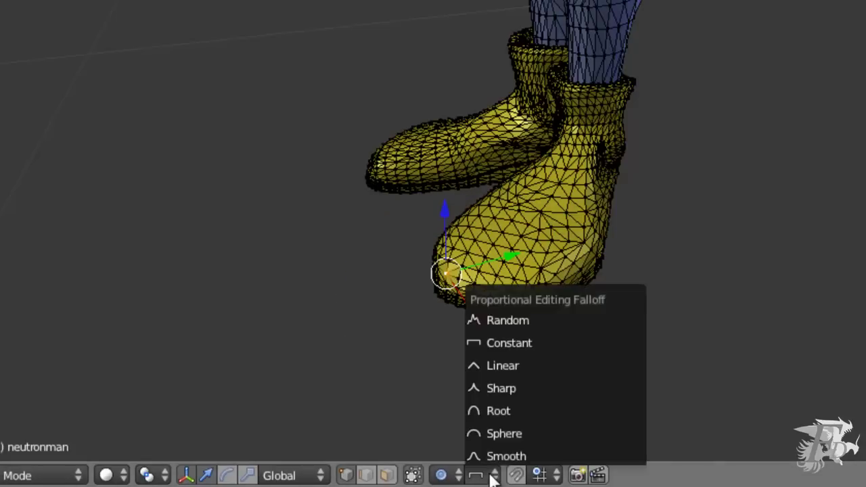
click(511, 366)
key(g)
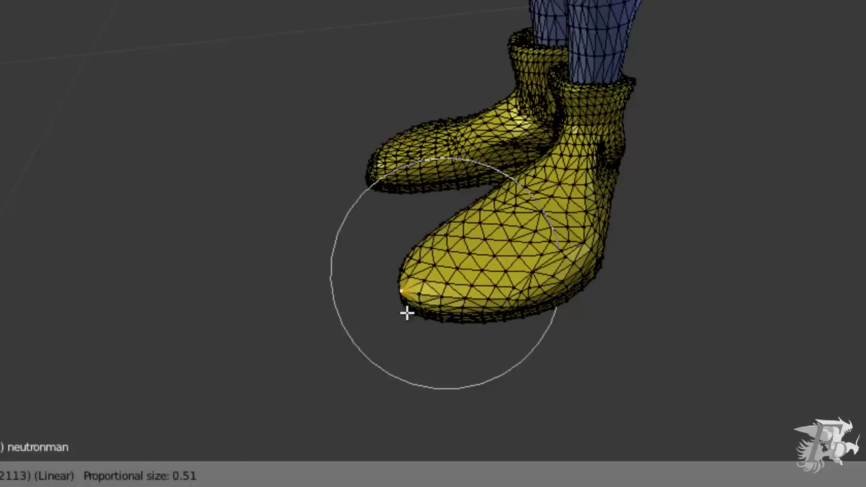
key(Escape)
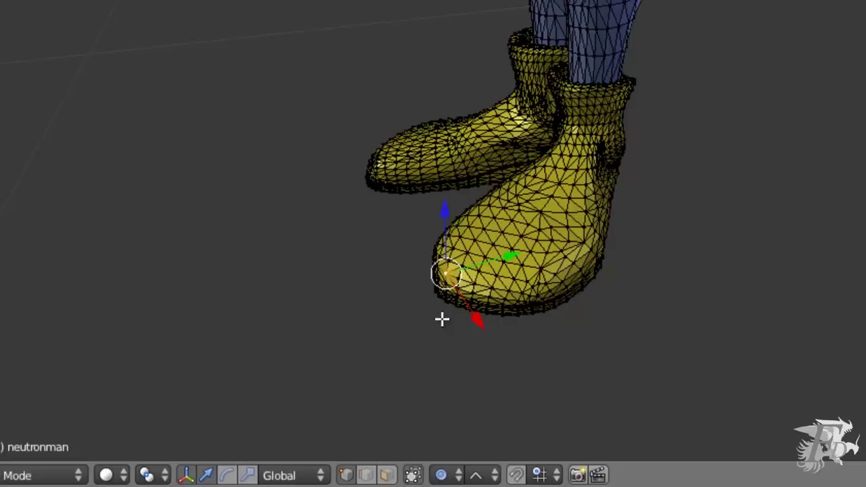
click(452, 475)
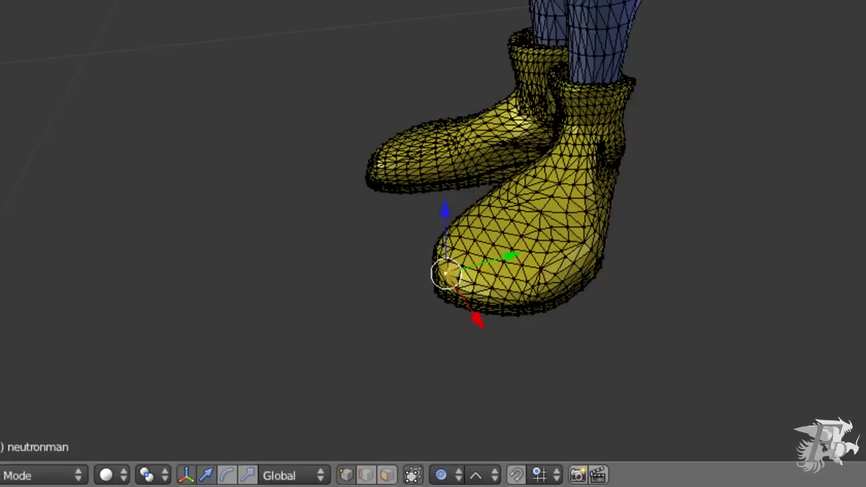
Set proportional editing to Connected and move the toe with influence size 1.95.
click(448, 474)
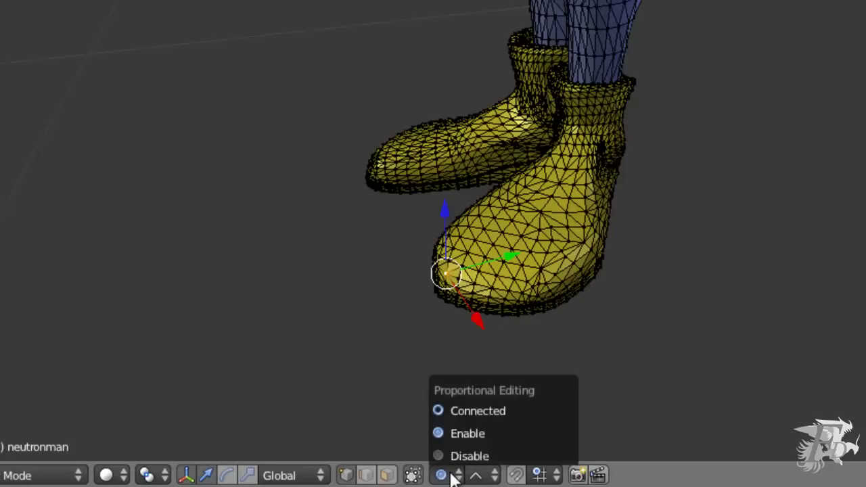
click(463, 411)
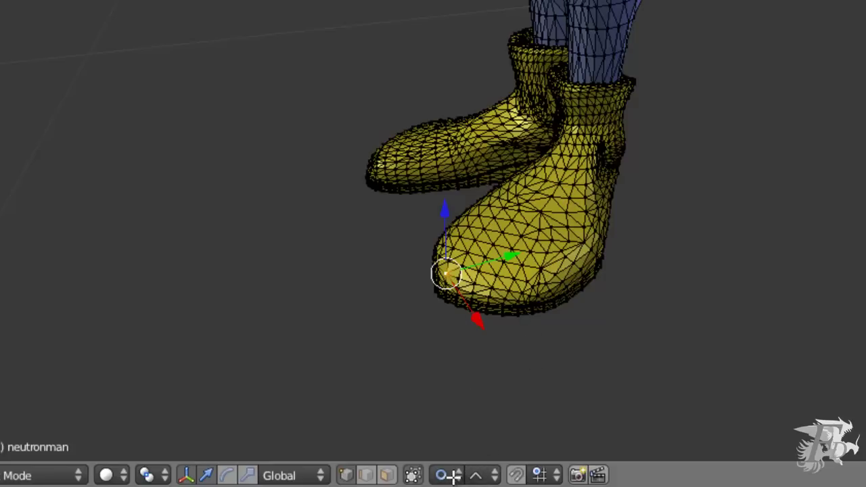
key(g)
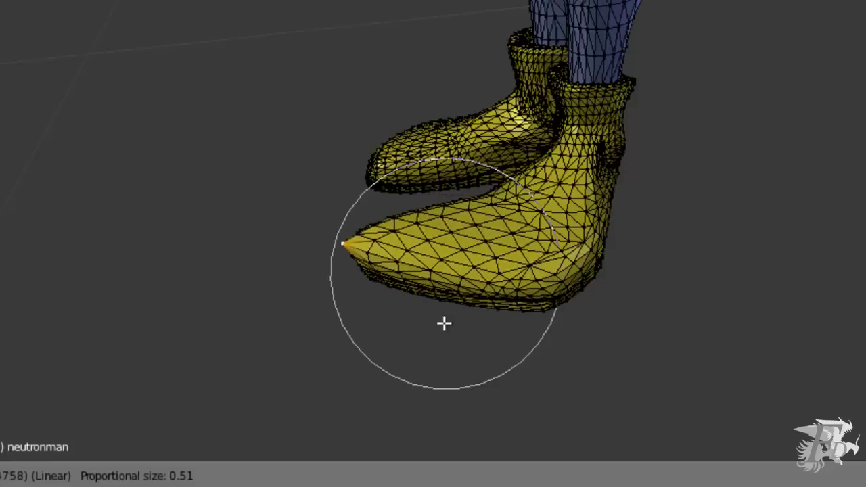
scroll(464, 320, up, 1)
scroll(464, 319, up, 1)
scroll(465, 319, down, 1)
scroll(464, 320, down, 3)
scroll(464, 320, down, 3)
scroll(464, 319, down, 3)
scroll(464, 319, down, 3)
scroll(460, 322, down, 3)
scroll(455, 323, down, 3)
scroll(455, 322, down, 3)
scroll(455, 322, down, 1)
scroll(351, 366, up, 3)
scroll(351, 366, up, 3)
scroll(351, 366, up, 3)
scroll(351, 366, up, 2)
scroll(351, 366, down, 3)
scroll(351, 366, down, 3)
scroll(351, 366, up, 1)
scroll(351, 366, up, 3)
scroll(351, 366, down, 1)
scroll(351, 366, down, 1)
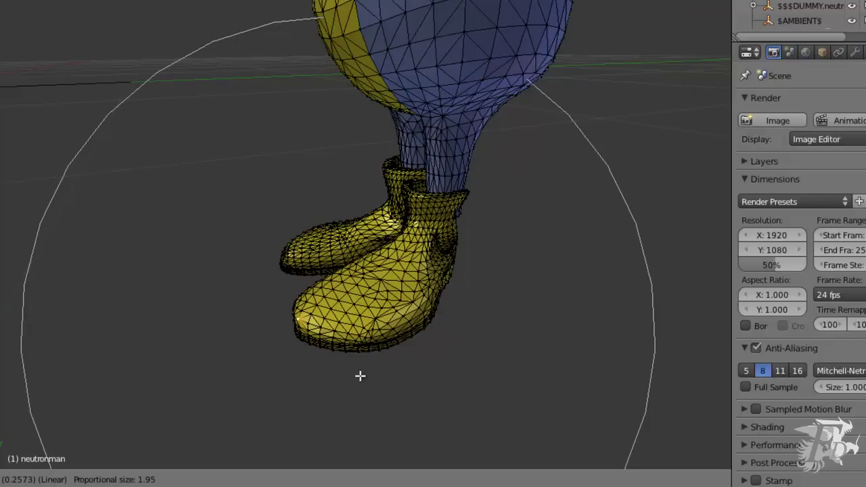
Apply the toe move, cancel a trial move with plain Enable mode, then disable proportional editing.
click(360, 376)
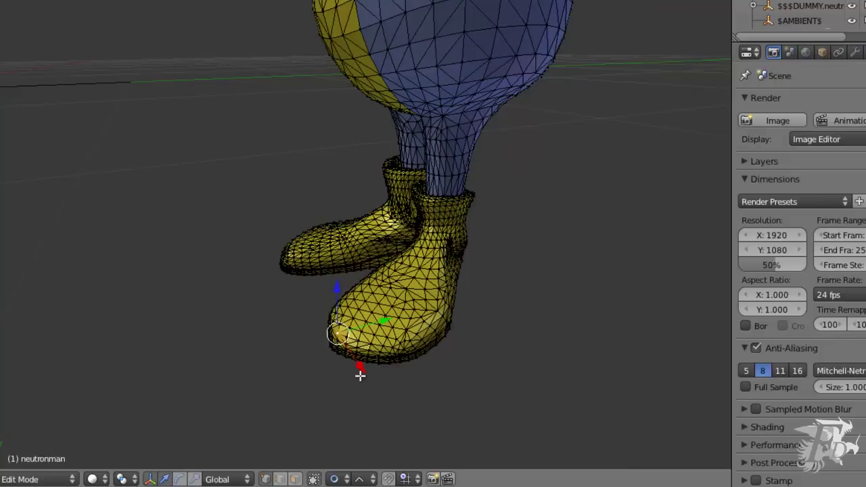
click(338, 479)
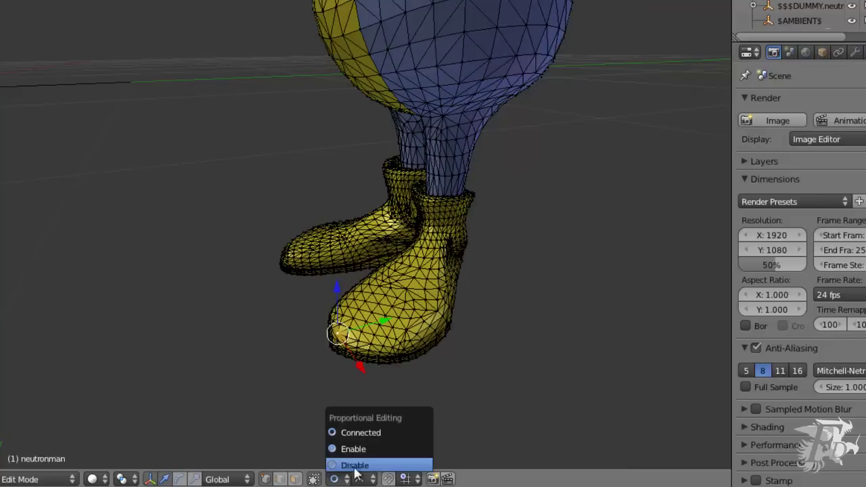
click(346, 450)
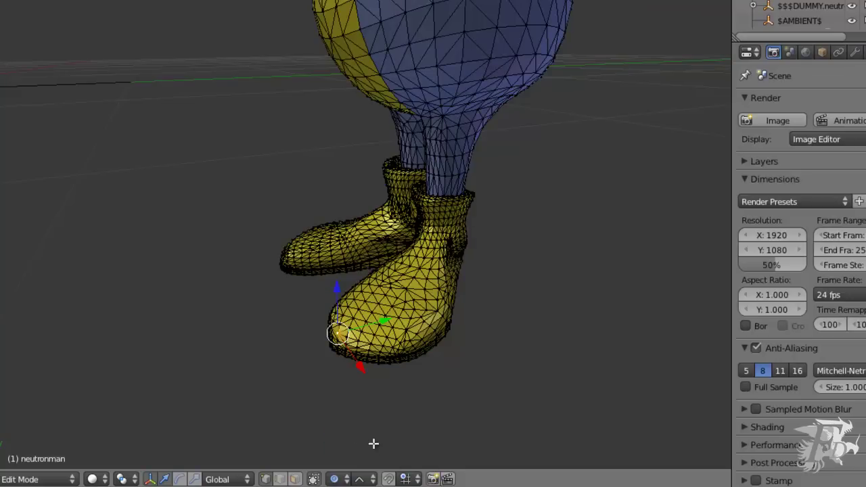
key(g)
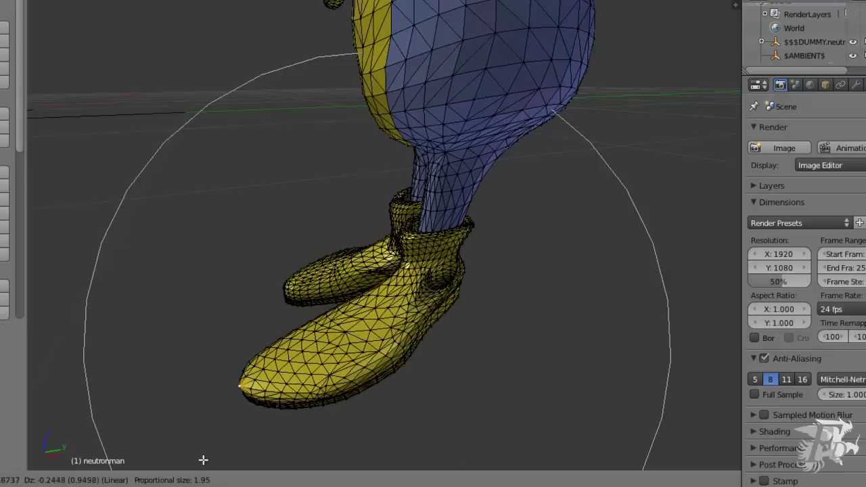
right_click(309, 449)
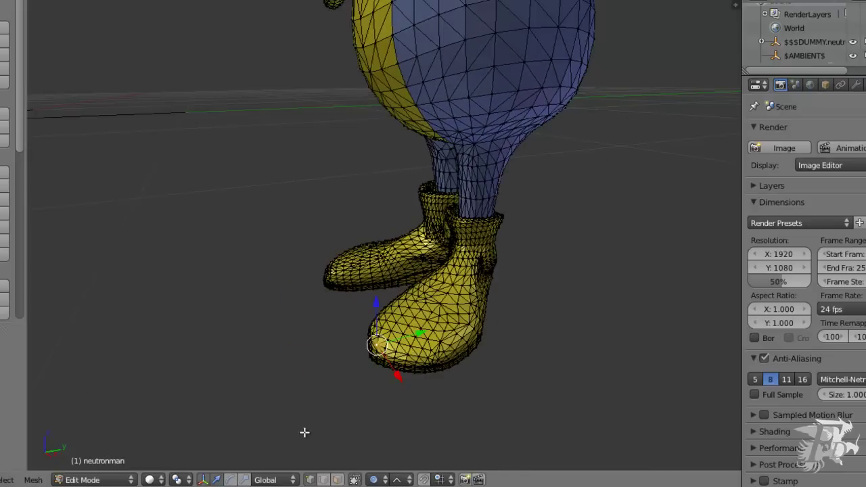
click(383, 480)
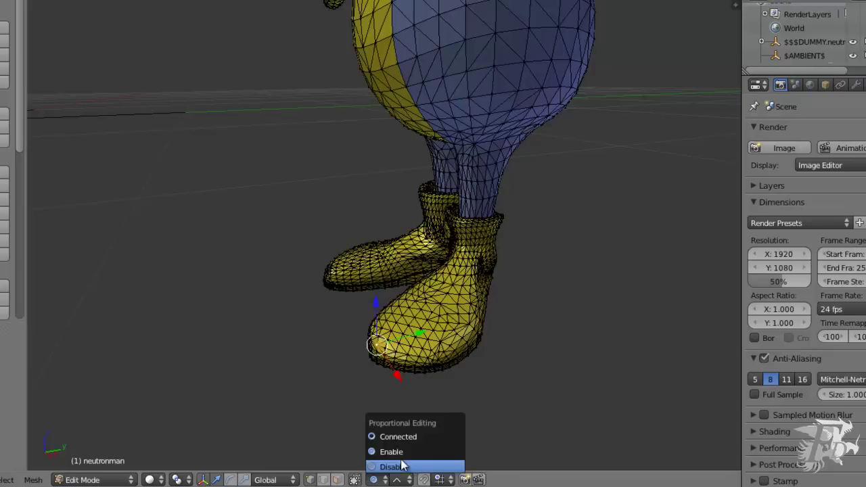